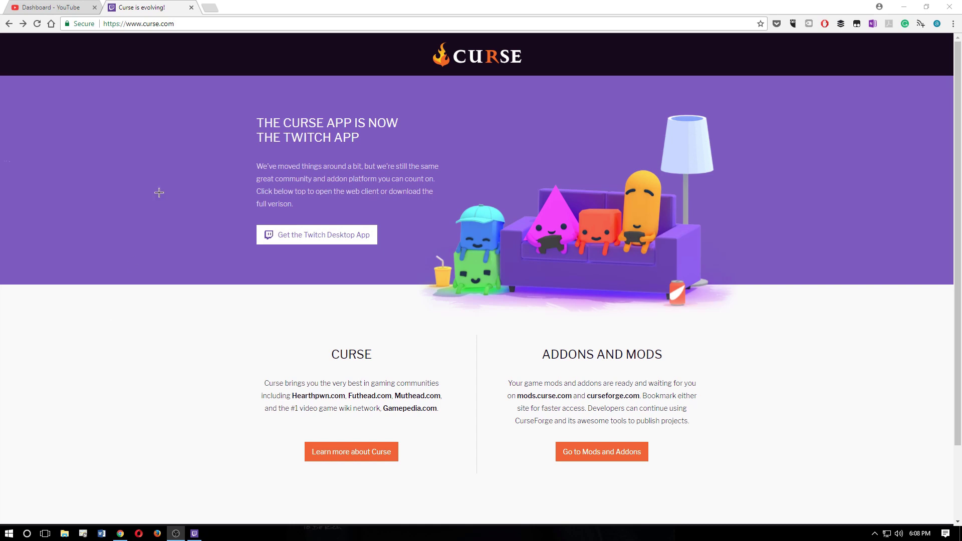
left_click(134, 155)
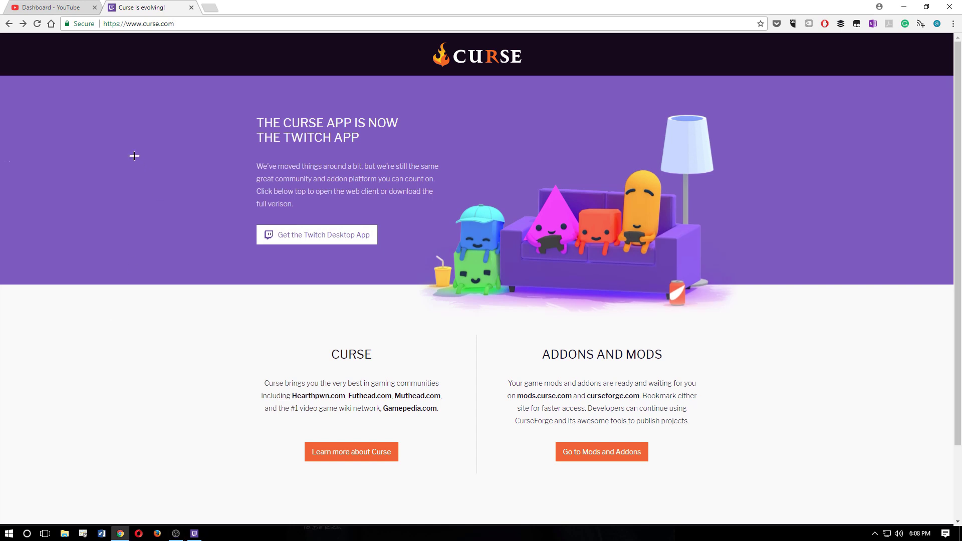
left_click(184, 26)
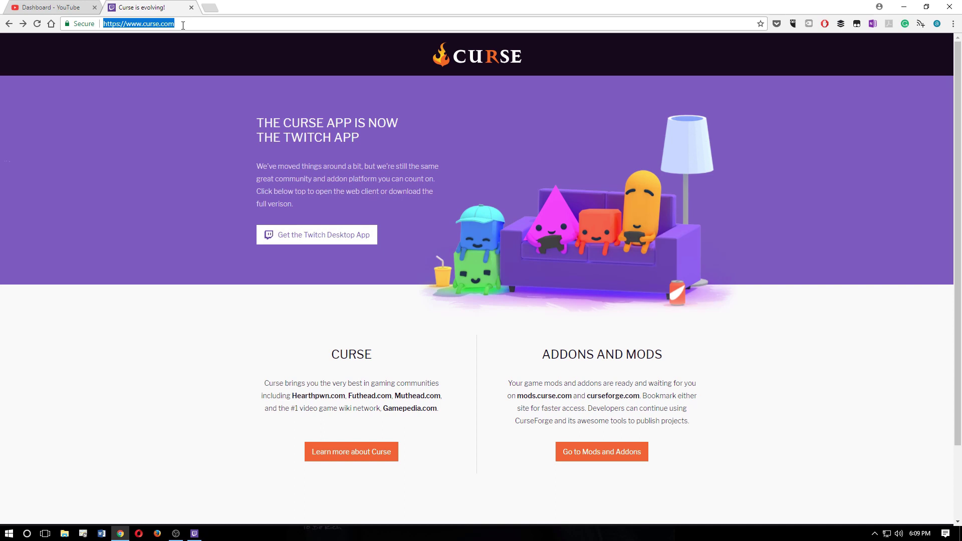
left_click(166, 274)
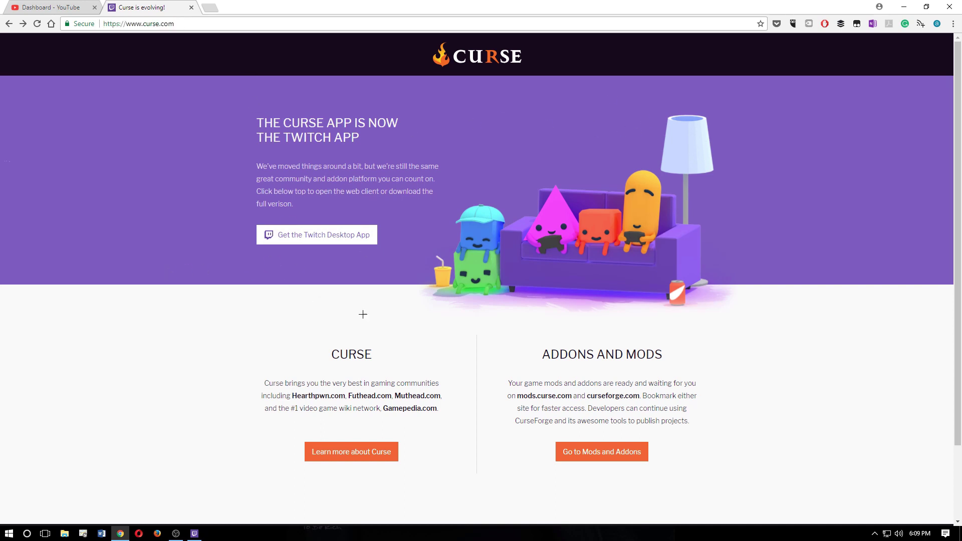
left_click(919, 533)
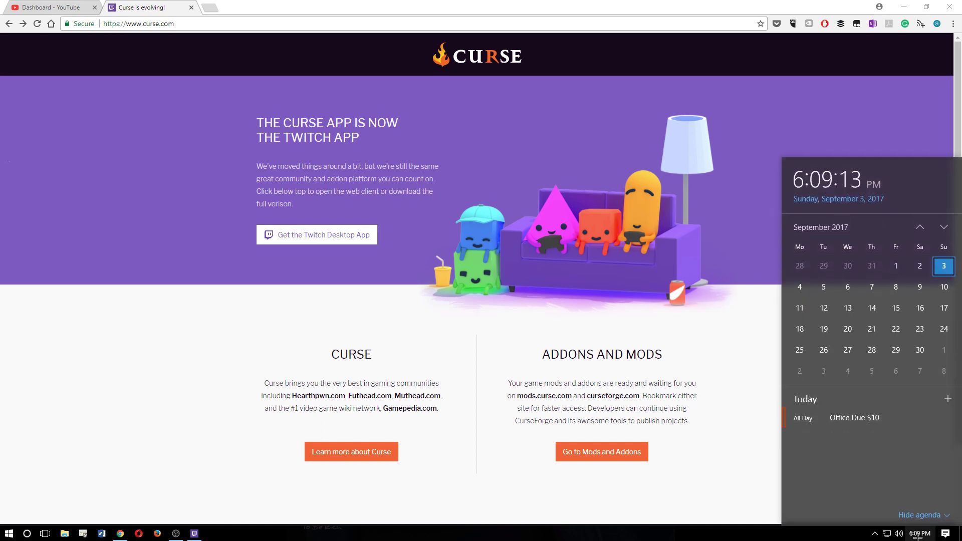
left_click(162, 305)
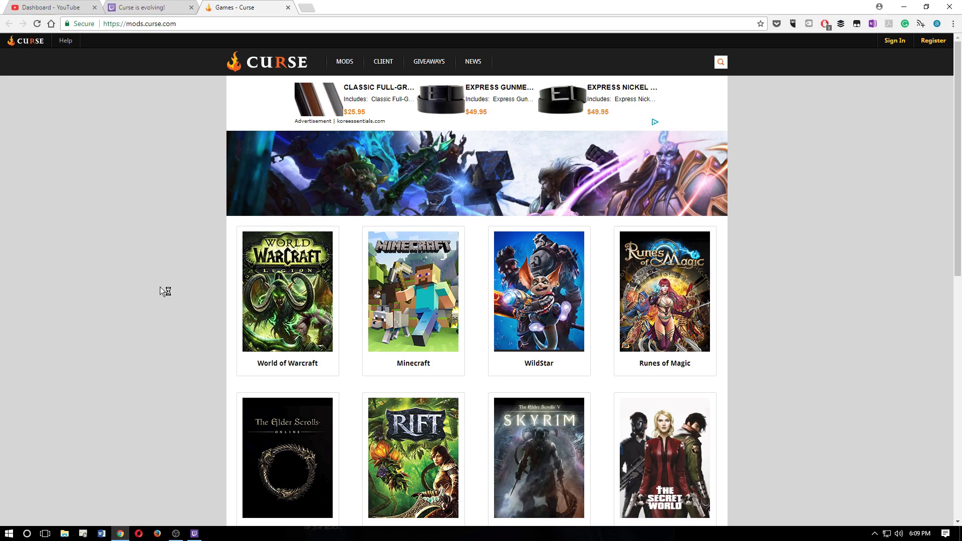
Open the World of Warcraft addons page from the Curse mods game list and look through the available addons
scroll(161, 286, "down", 3)
scroll(195, 308, "down", 2)
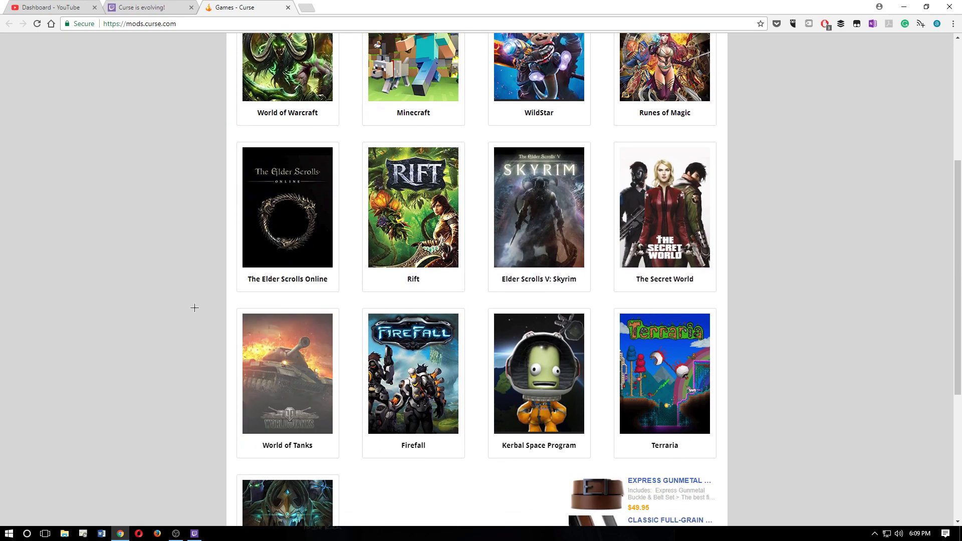
scroll(194, 307, "up", 4)
mouse_move(290, 214)
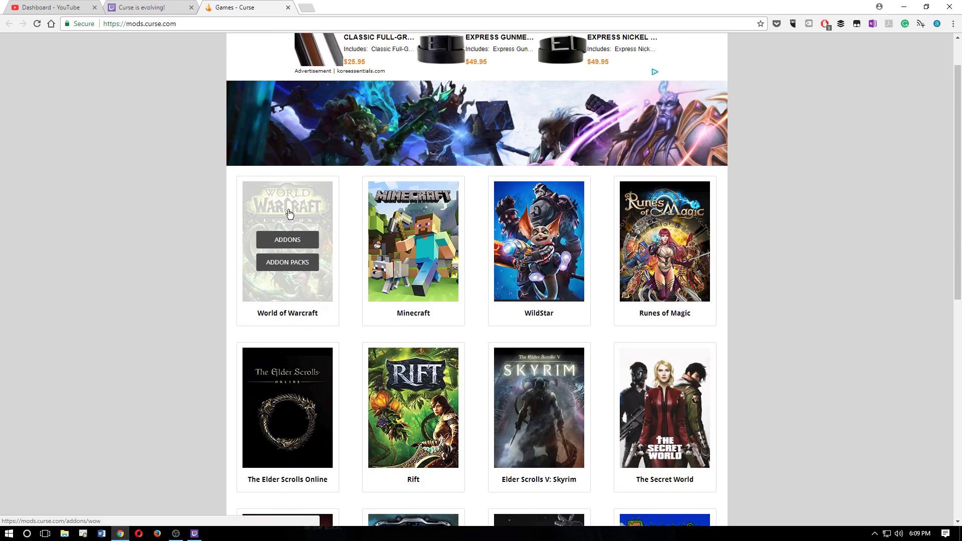
left_click(288, 239)
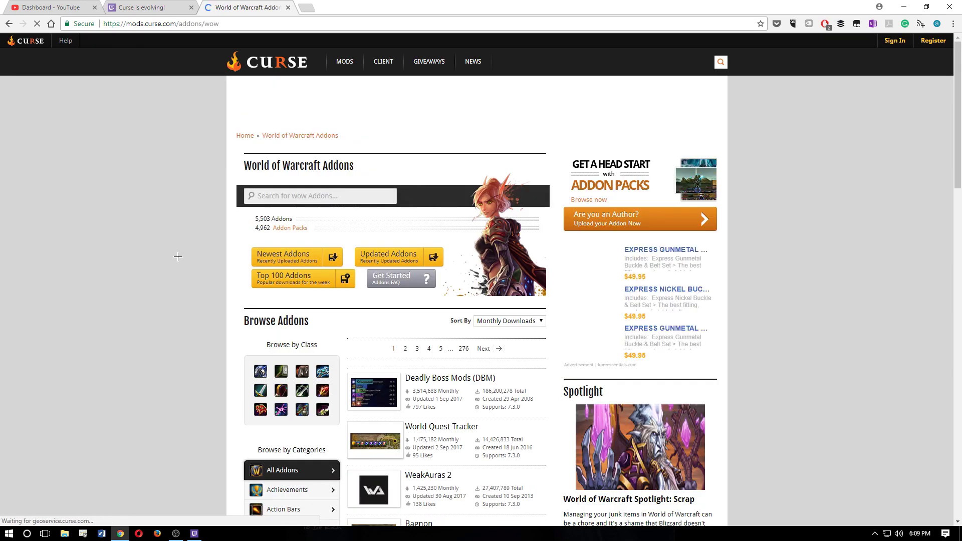
scroll(180, 255, "down", 2)
scroll(178, 256, "down", 4)
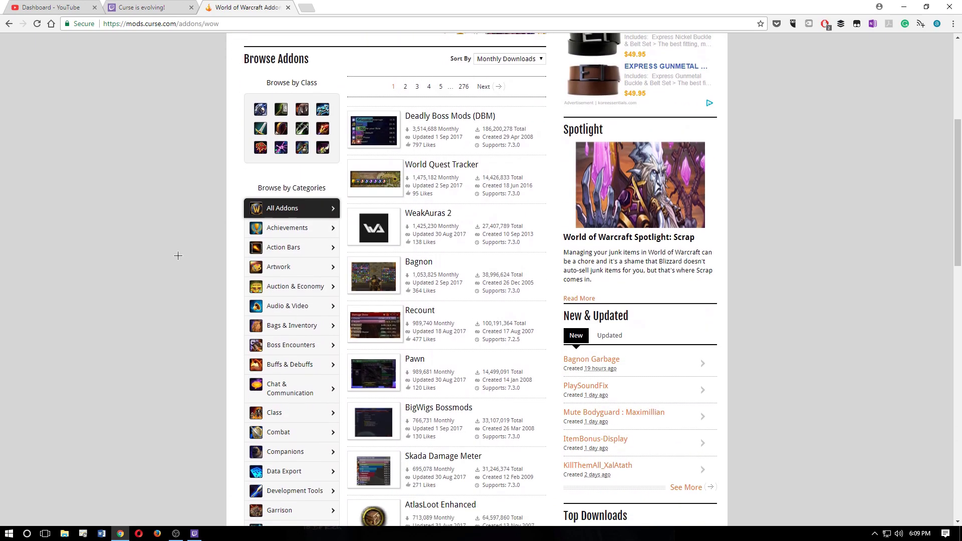
scroll(547, 420, "up", 6)
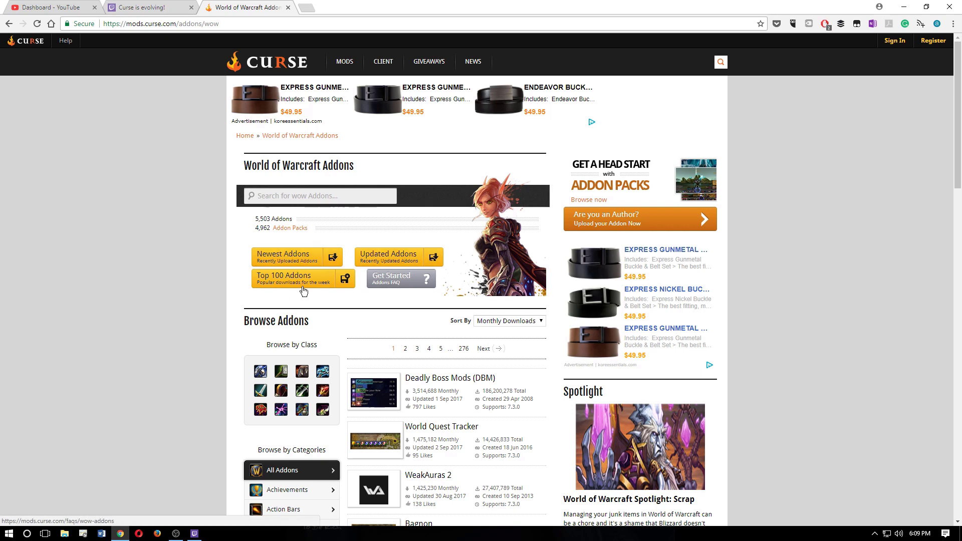
scroll(495, 341, "down", 2)
scroll(496, 341, "down", 2)
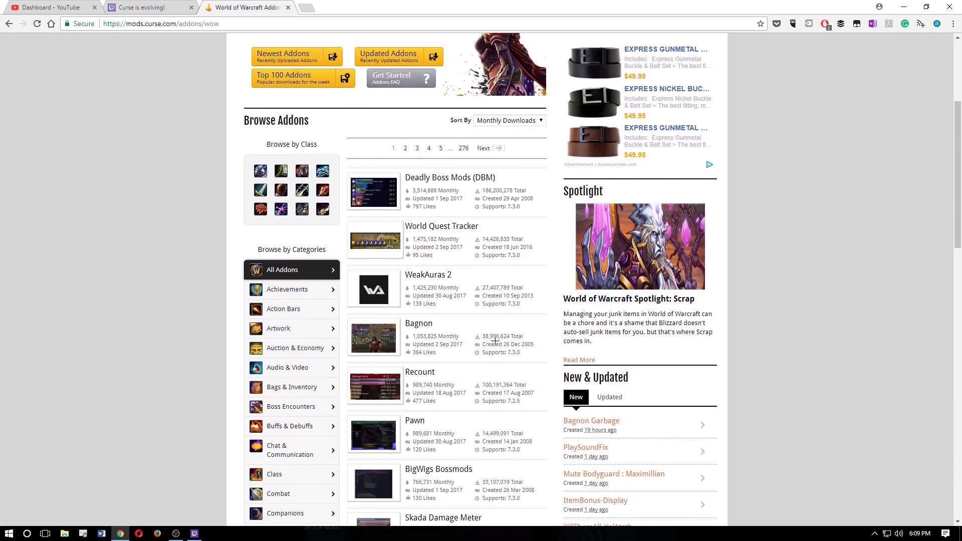
scroll(96, 198, "up", 4)
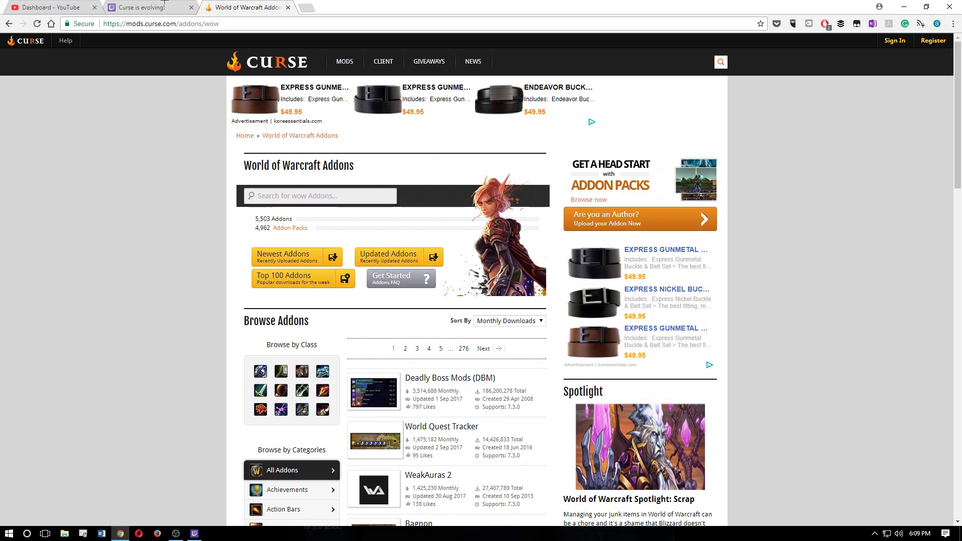
Go back to the Curse home page, open the Twitch Desktop App download page and look over its features
left_click(143, 8)
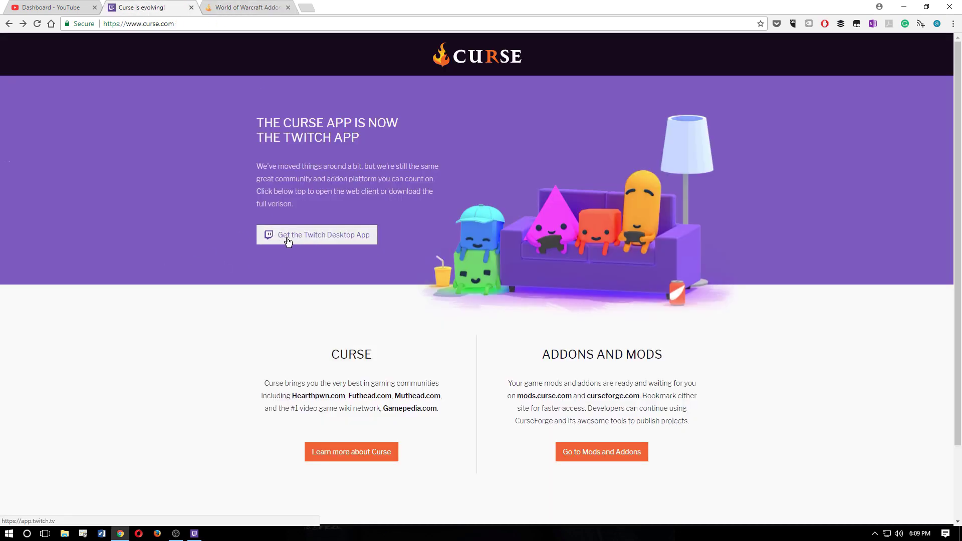
left_click(324, 238)
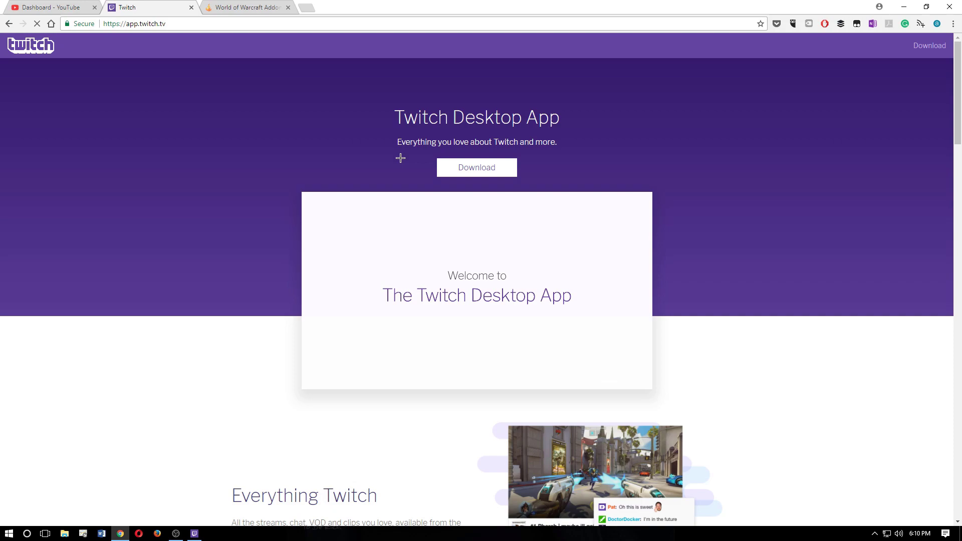
scroll(262, 211, "down", 18)
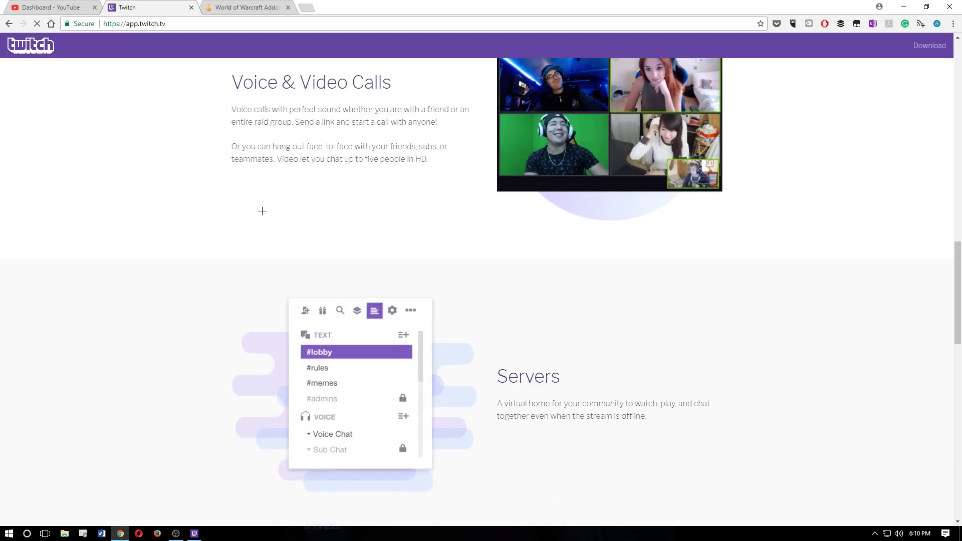
scroll(262, 211, "down", 5)
scroll(262, 211, "up", 20)
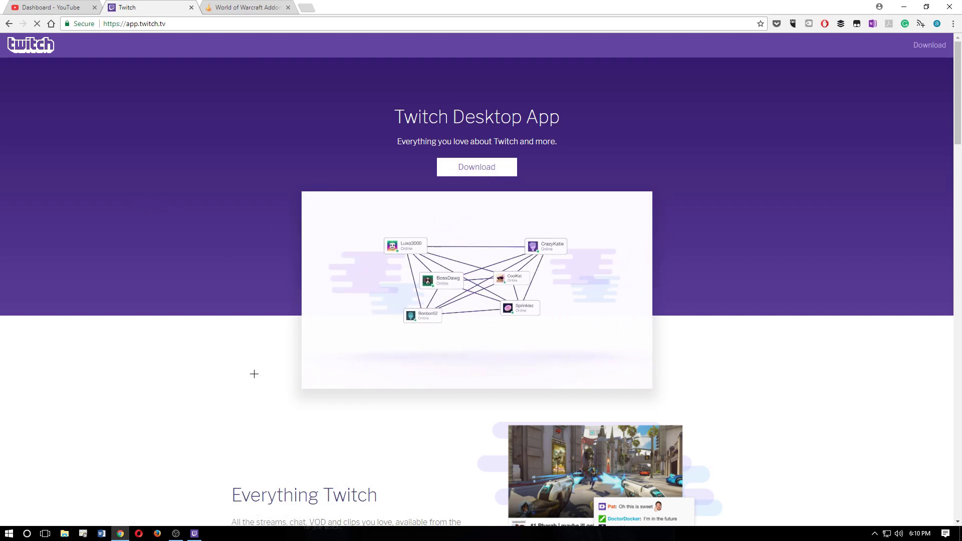
Switch to the installed Twitch desktop app and look through the game categories available for browsing
left_click(194, 534)
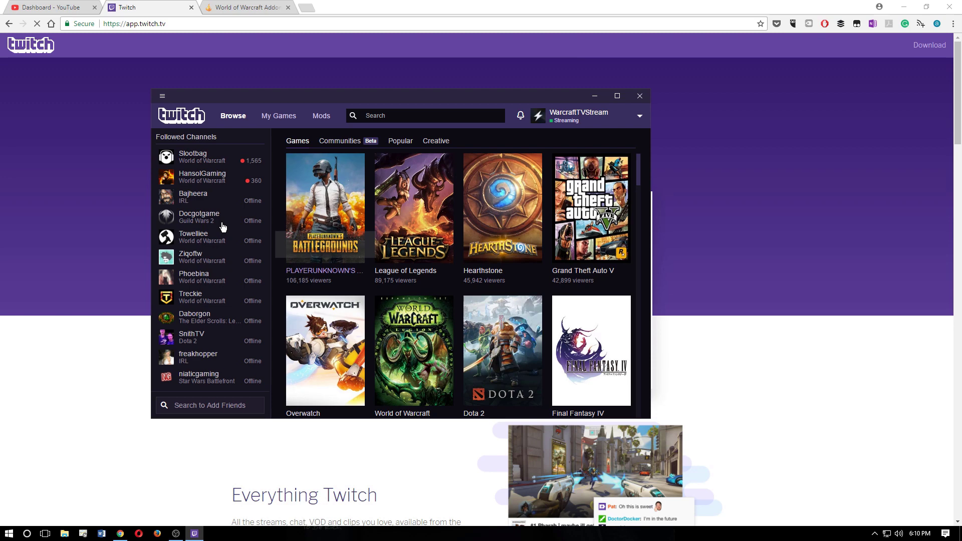
left_click_drag(276, 95, 316, 95)
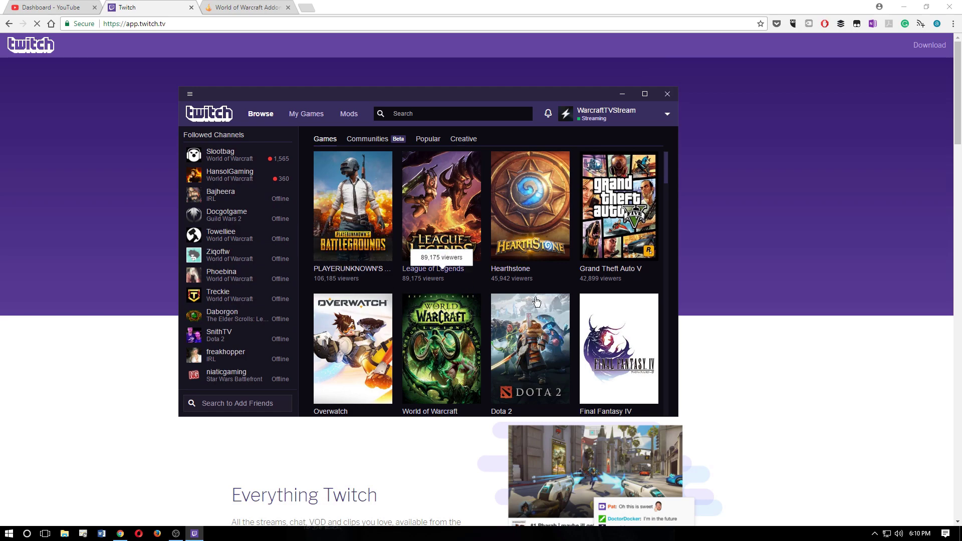
scroll(536, 301, "down", 6)
scroll(461, 315, "up", 5)
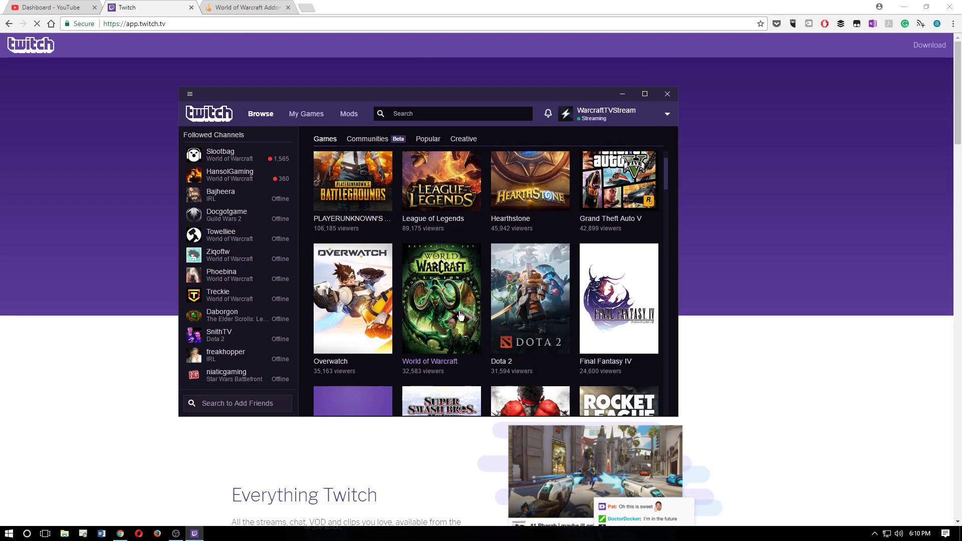
scroll(461, 316, "up", 1)
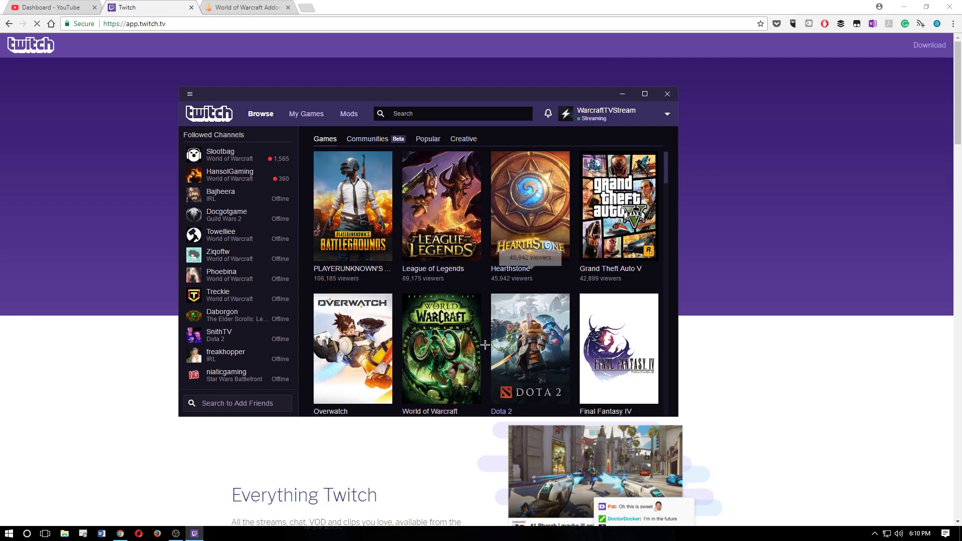
scroll(451, 344, "down", 1)
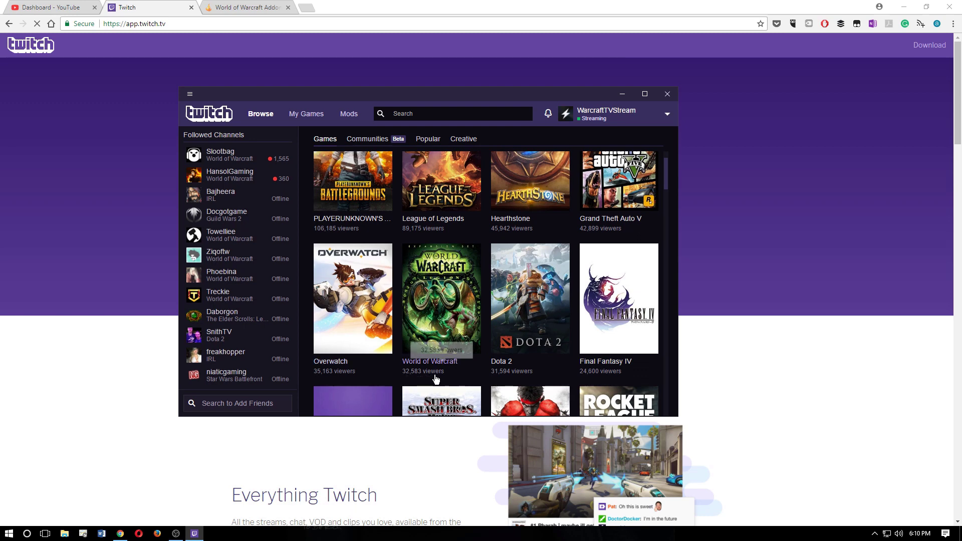
Open the World of Warcraft category and look through its live channels
left_click(451, 289)
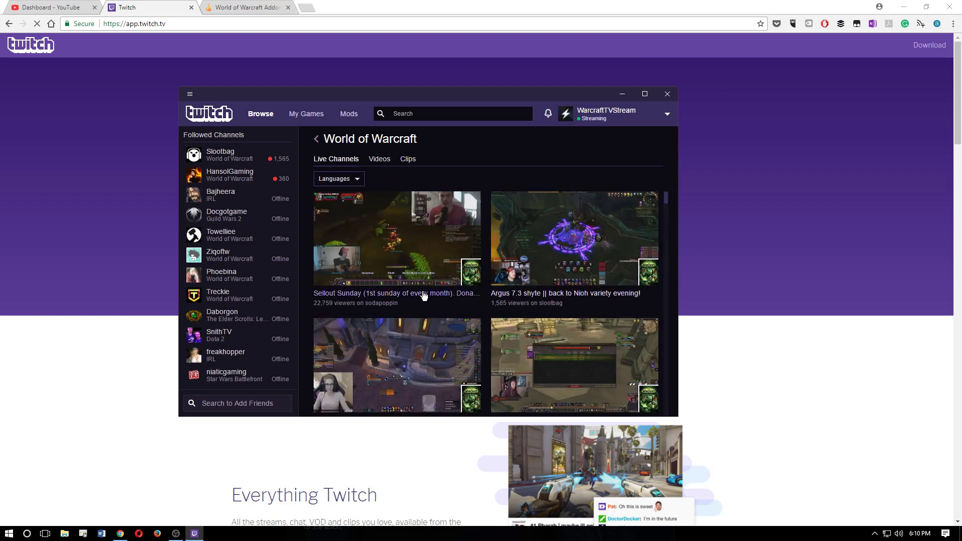
scroll(424, 295, "down", 10)
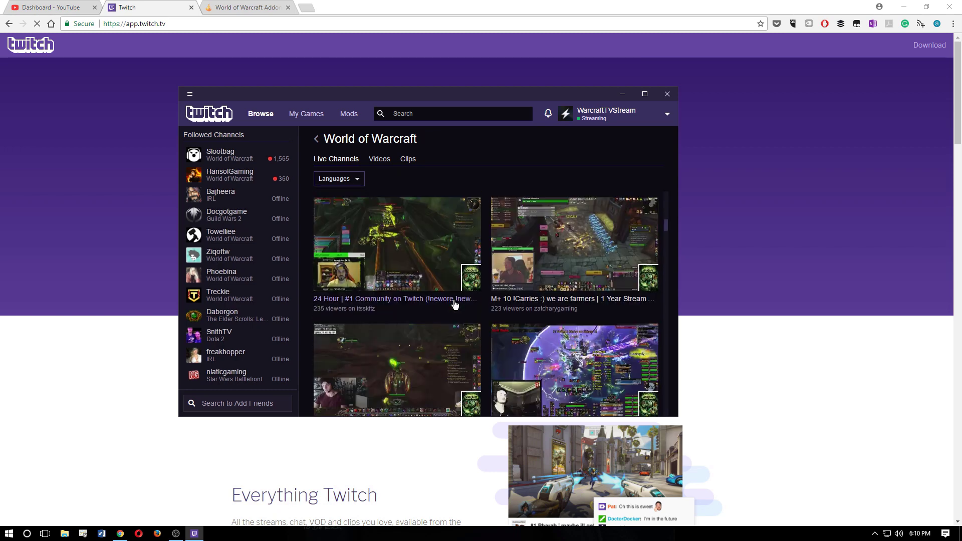
scroll(455, 305, "down", 2)
scroll(462, 304, "up", 8)
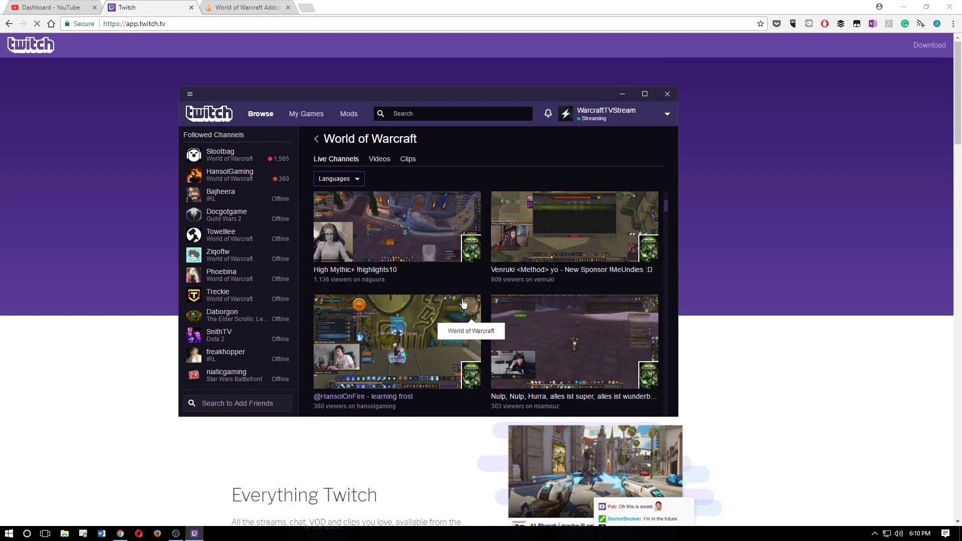
scroll(462, 303, "up", 2)
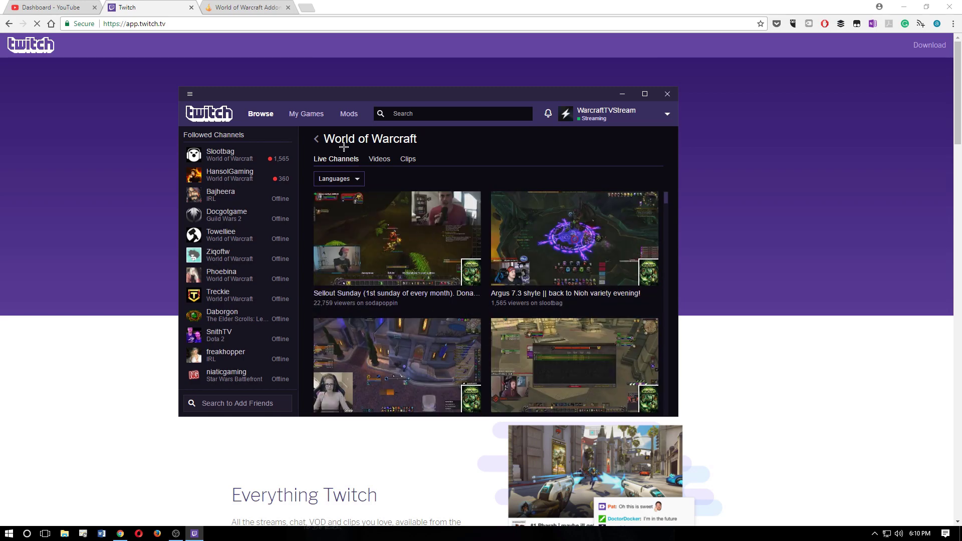
Open World of Warcraft among the moddable games and review the list of installed addons
left_click(349, 118)
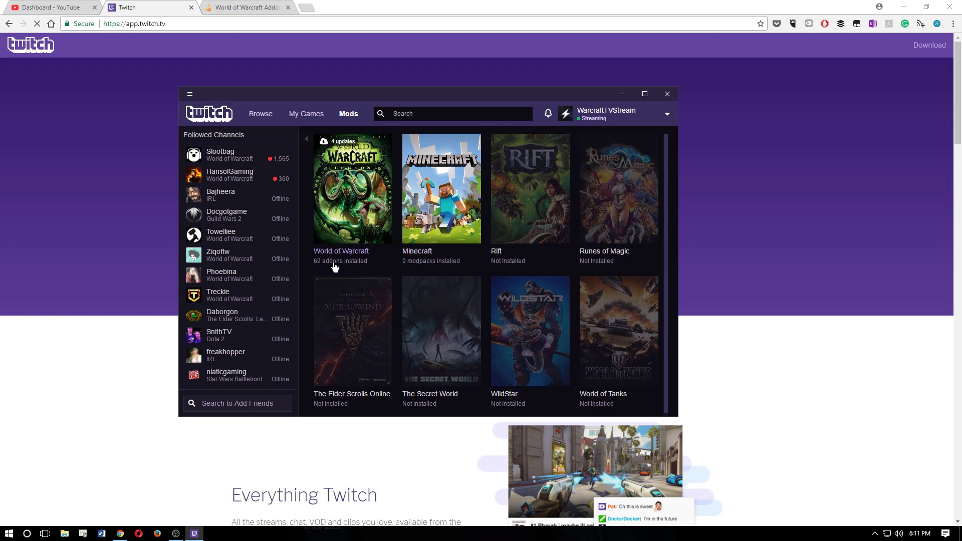
left_click(347, 190)
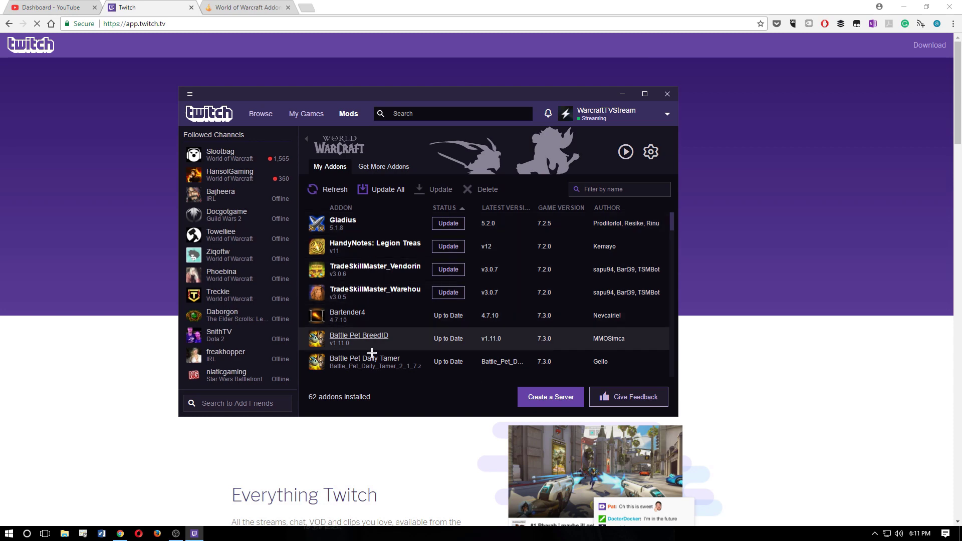
scroll(399, 230, "down", 5)
scroll(399, 231, "down", 15)
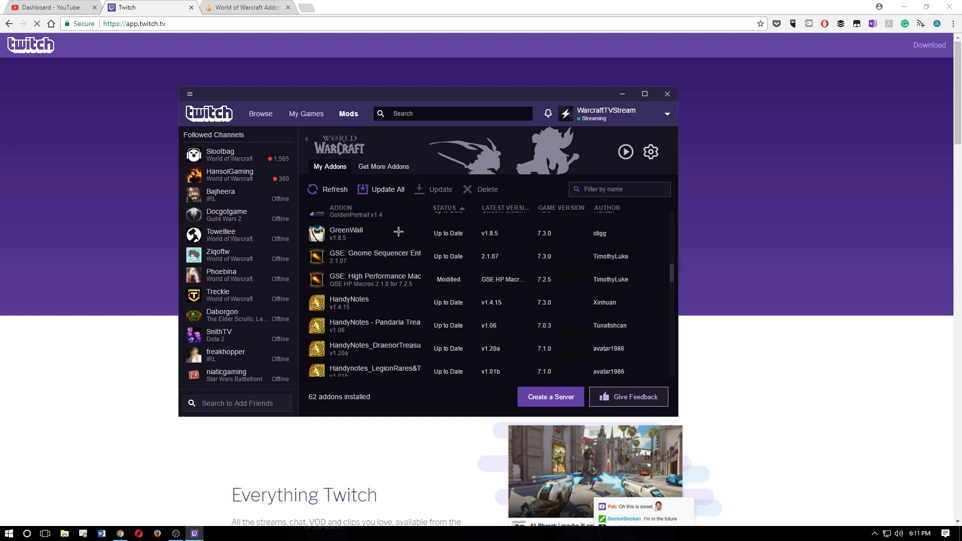
scroll(400, 255, "up", 20)
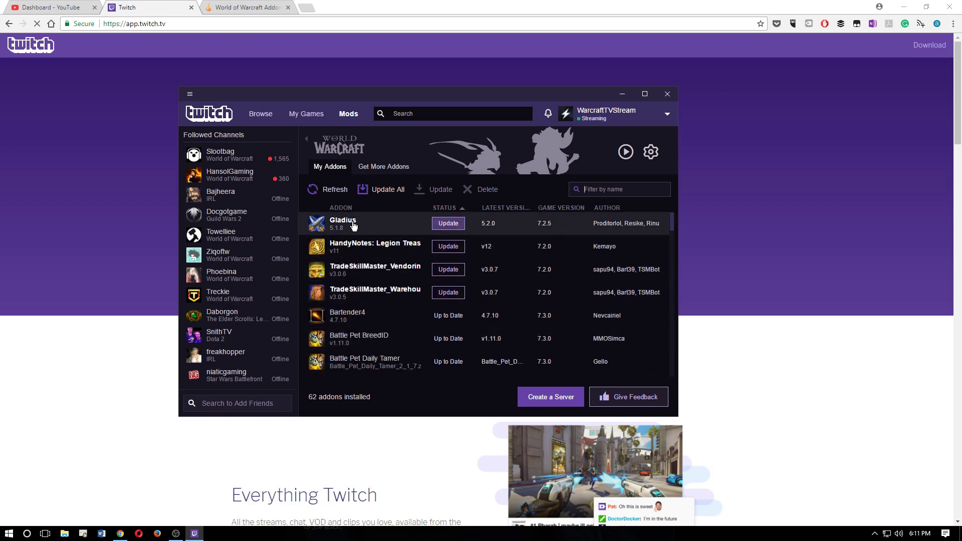
Update all outdated World of Warcraft addons at once and check their status in the list
left_click(378, 194)
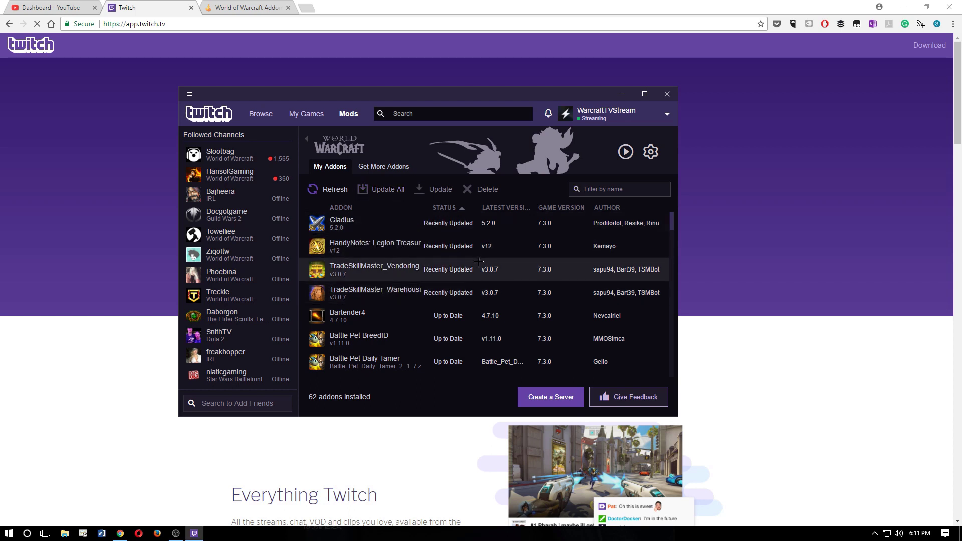
scroll(485, 250, "down", 3)
scroll(486, 250, "up", 3)
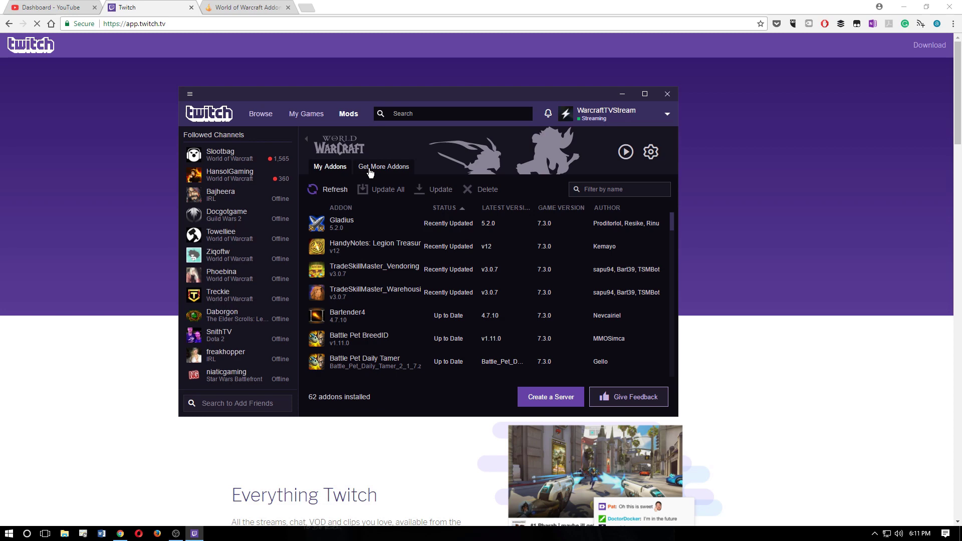
Compare the installed addons with the catalogue of additional World of Warcraft addons, and look through its popular and new releases
left_click(387, 171)
left_click(335, 167)
left_click(378, 167)
left_click(336, 172)
left_click(376, 169)
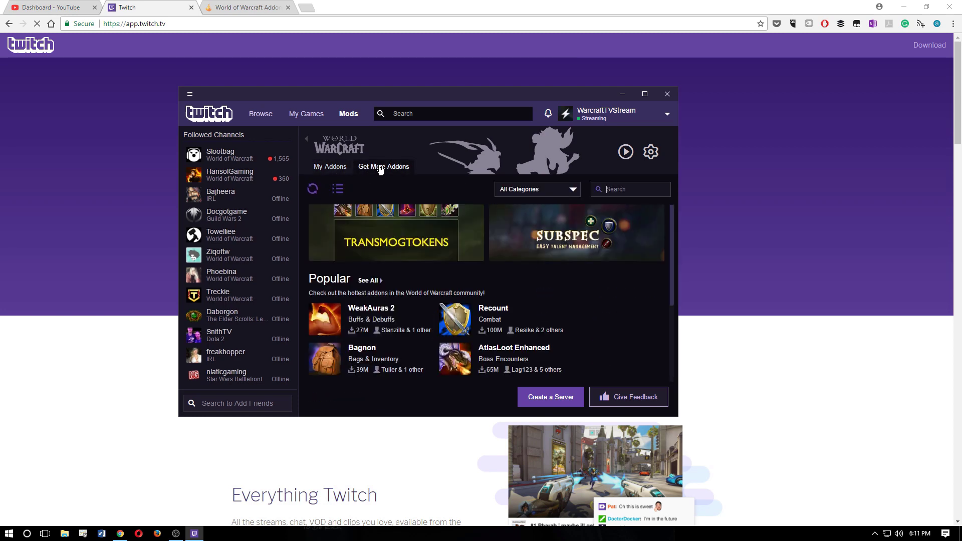
left_click(340, 170)
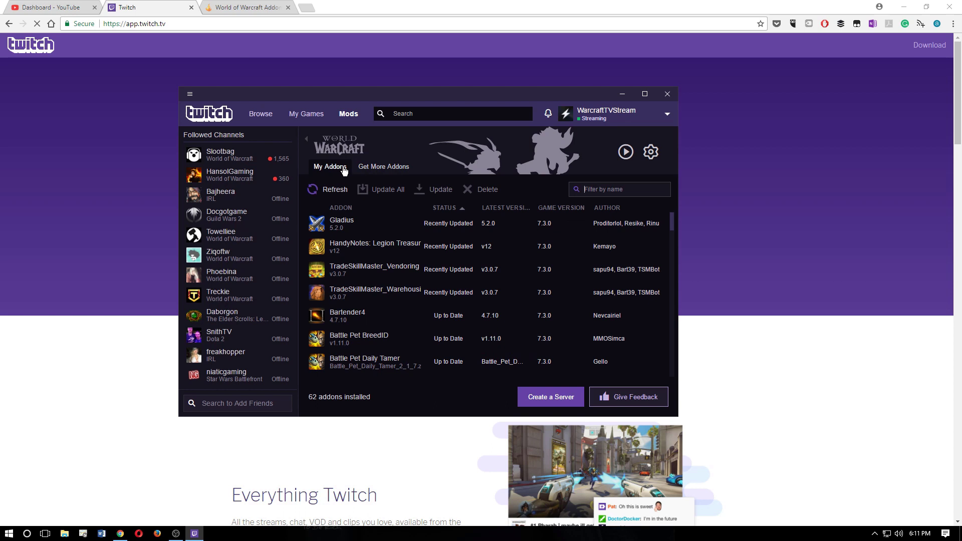
left_click(387, 171)
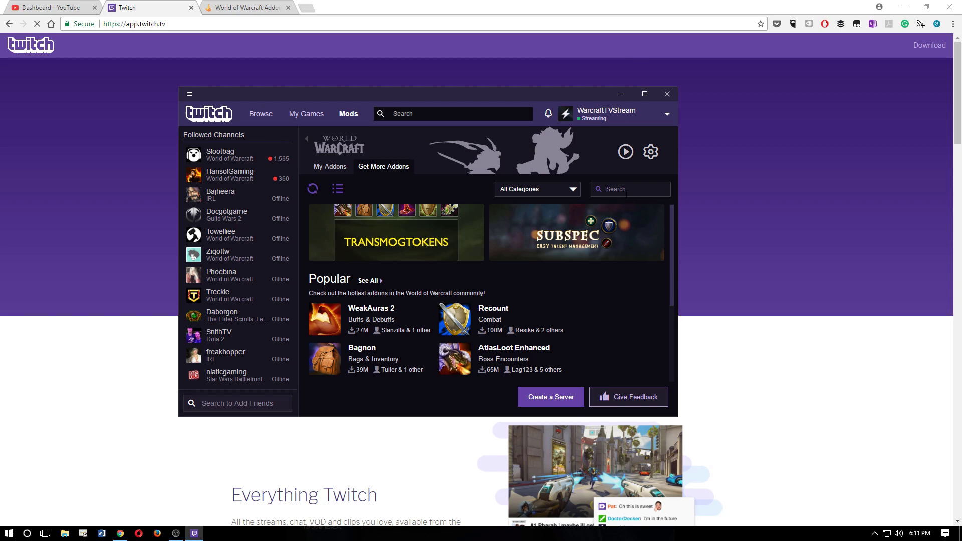
scroll(400, 296, "down", 3)
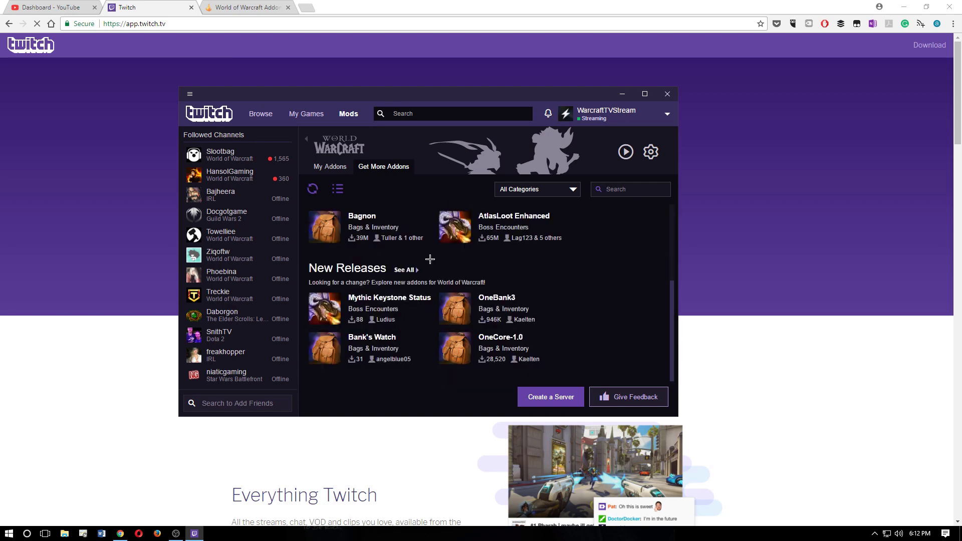
Filter the addon catalogue by the PvP category, review the matching addons, and restore the filter to All Categories
scroll(431, 293, "up", 3)
left_click(520, 195)
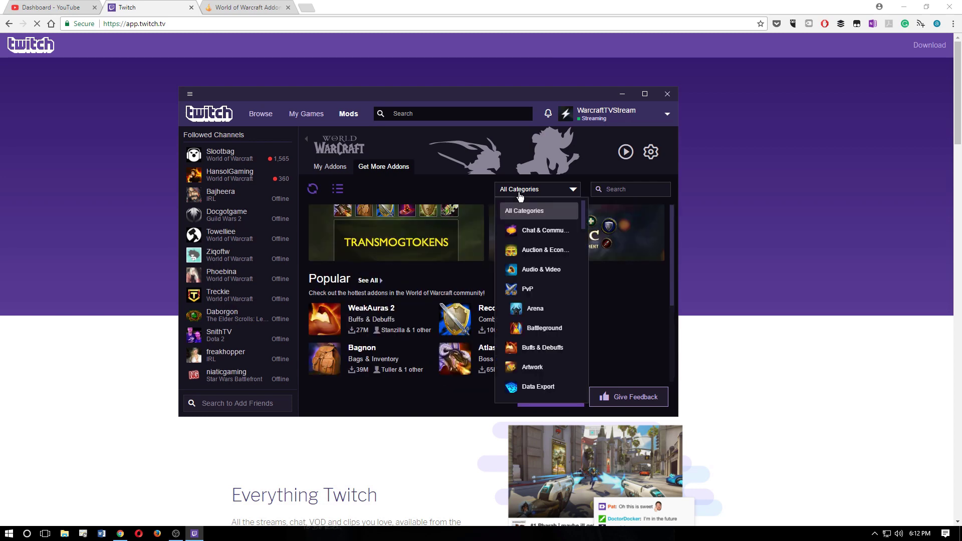
left_click(526, 289)
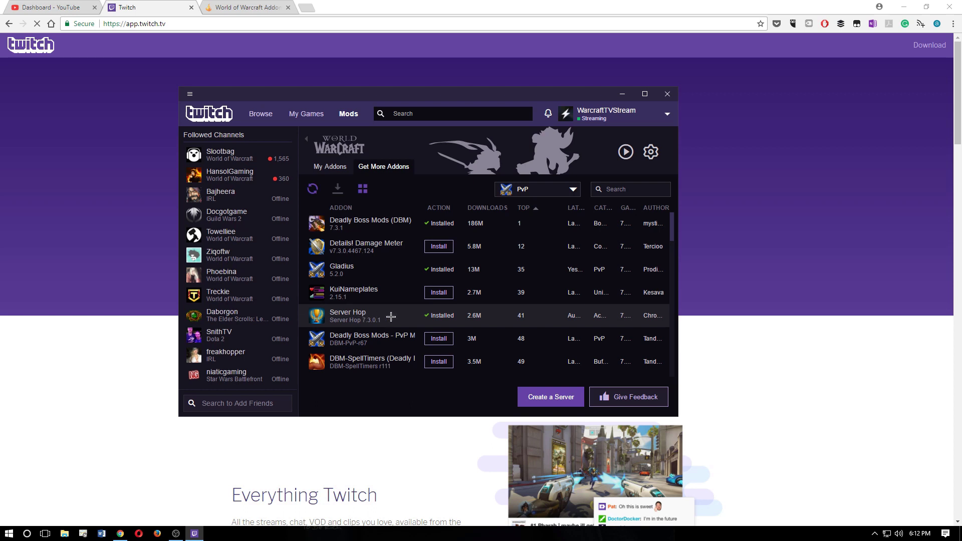
left_click(564, 193)
scroll(537, 290, "up", 3)
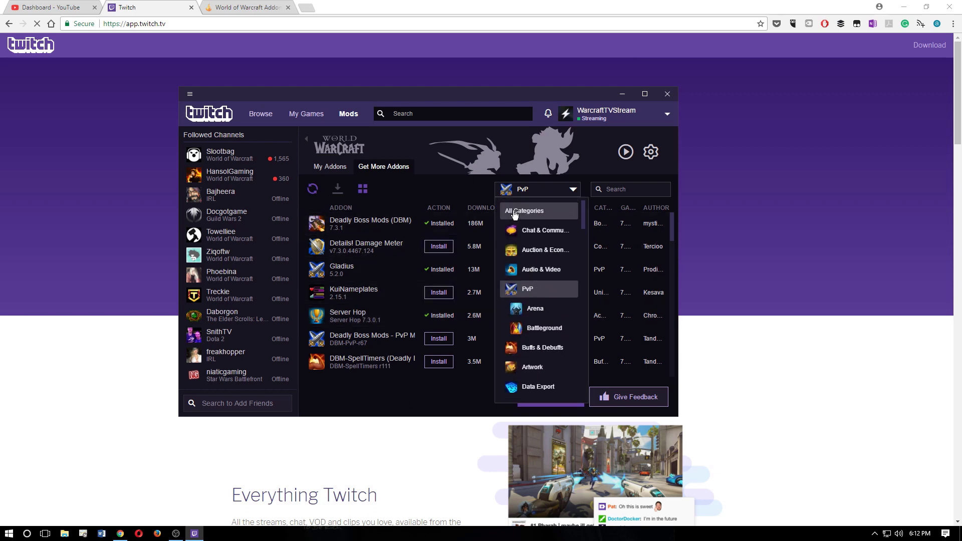
left_click(574, 214)
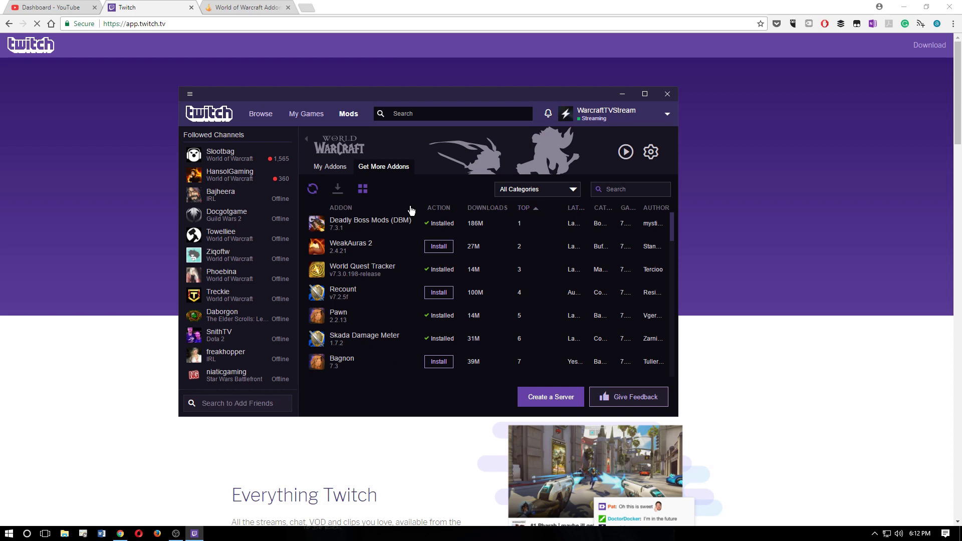
Return to the installed World of Warcraft addons, and collapse and restore the followed channels sidebar
left_click(329, 169)
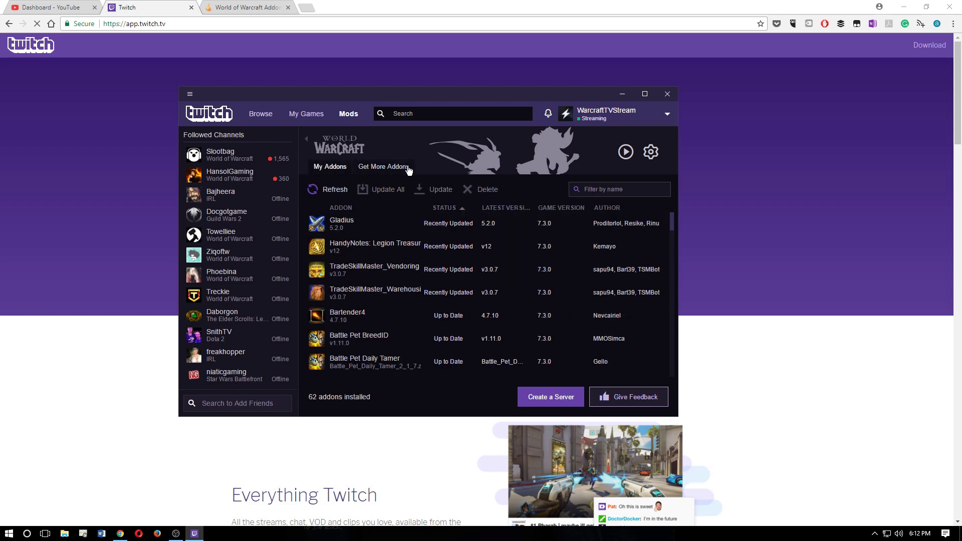
left_click(307, 141)
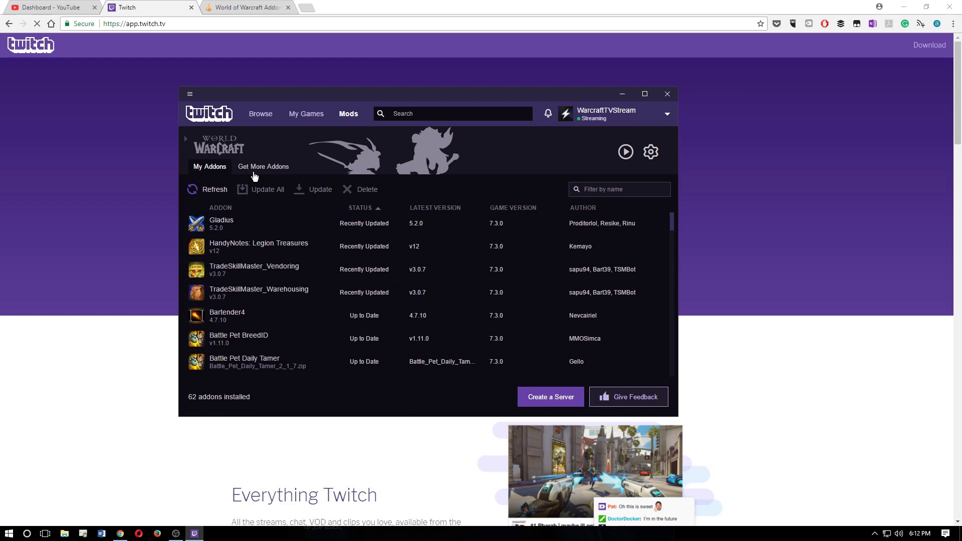
left_click(186, 142)
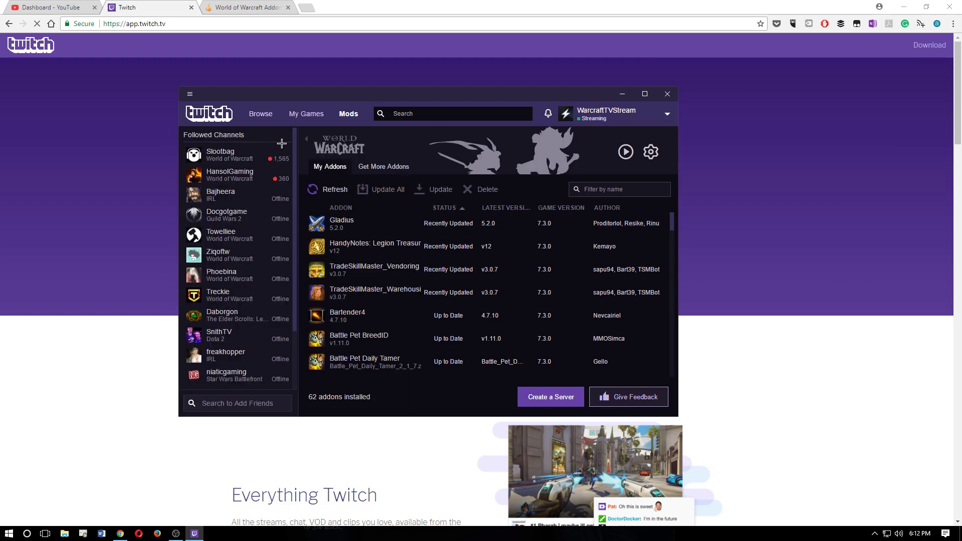
Look at the personal game library and the browsable games, and reopen World of Warcraft's installed addons from the moddable games
left_click(285, 116)
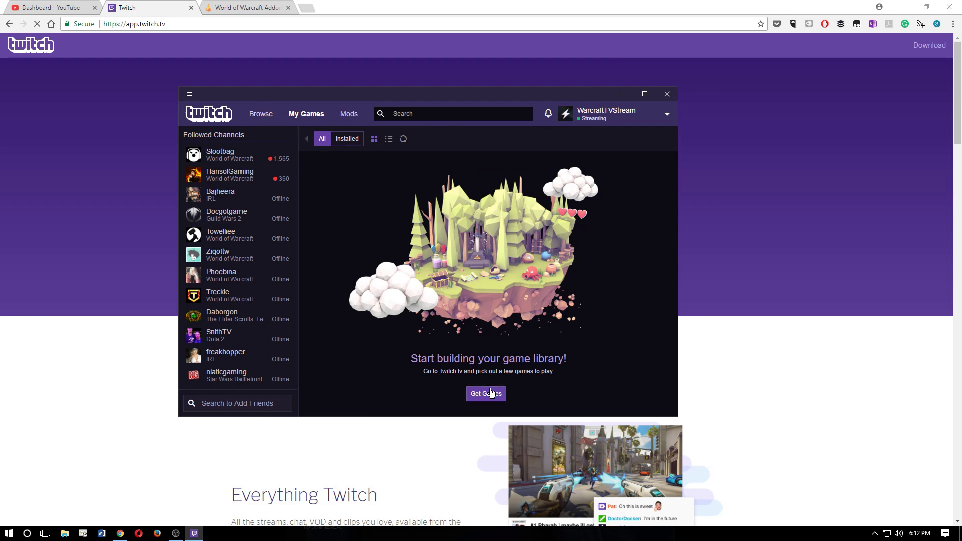
left_click(261, 115)
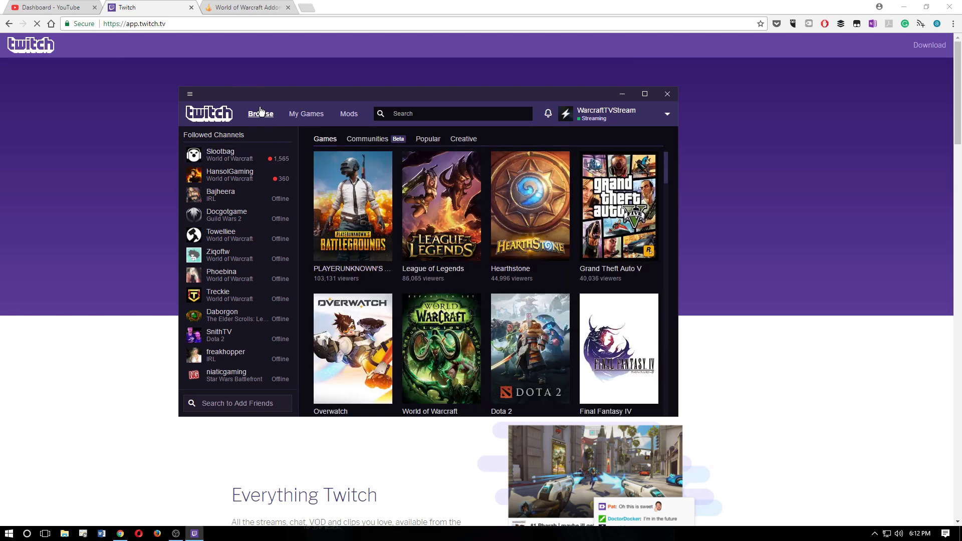
left_click(343, 116)
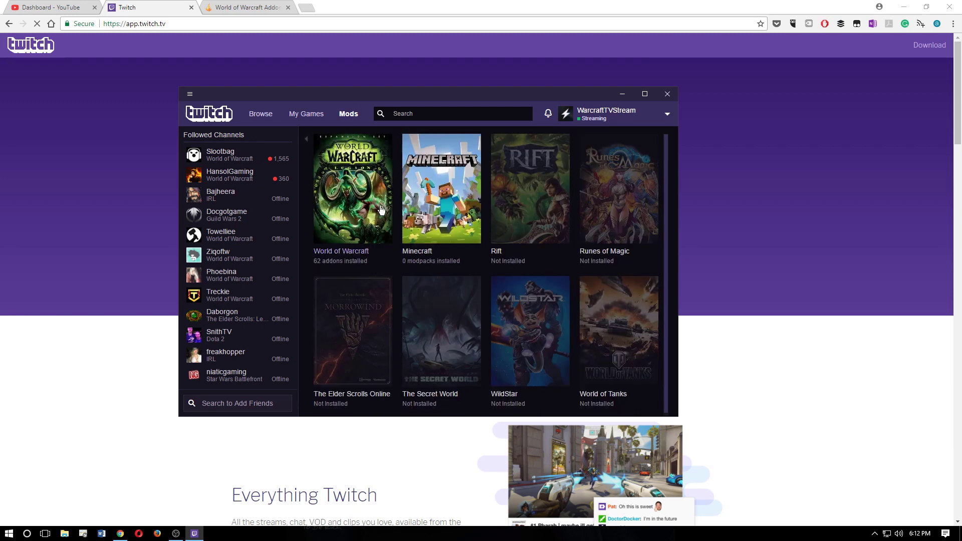
left_click(348, 194)
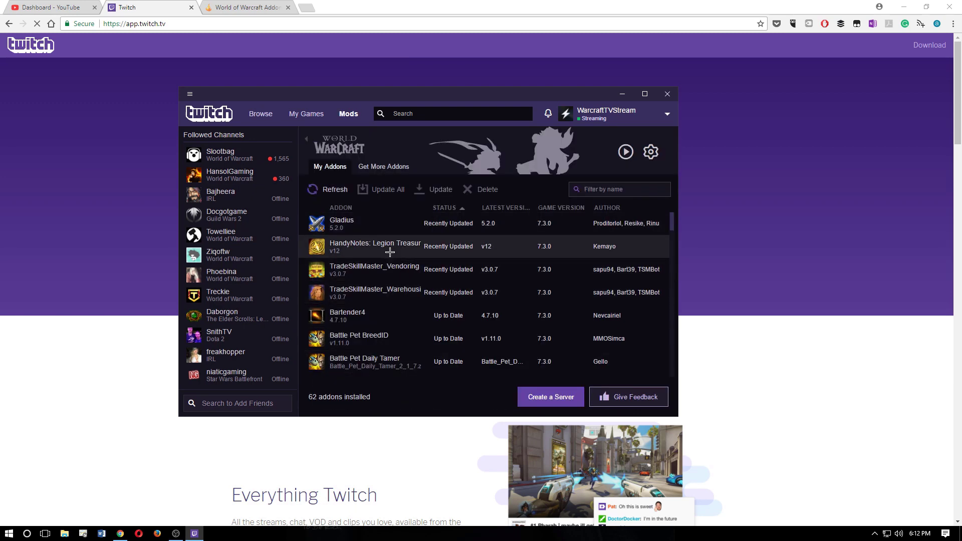
Go back to browsing games, open the live HansolGaming channel from the followed channels, and pause its stream
left_click(257, 116)
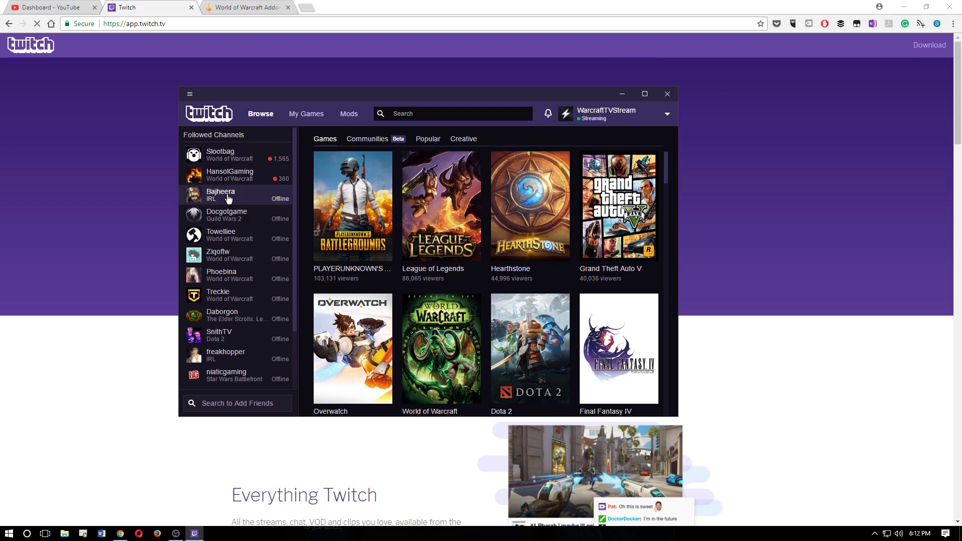
left_click(218, 173)
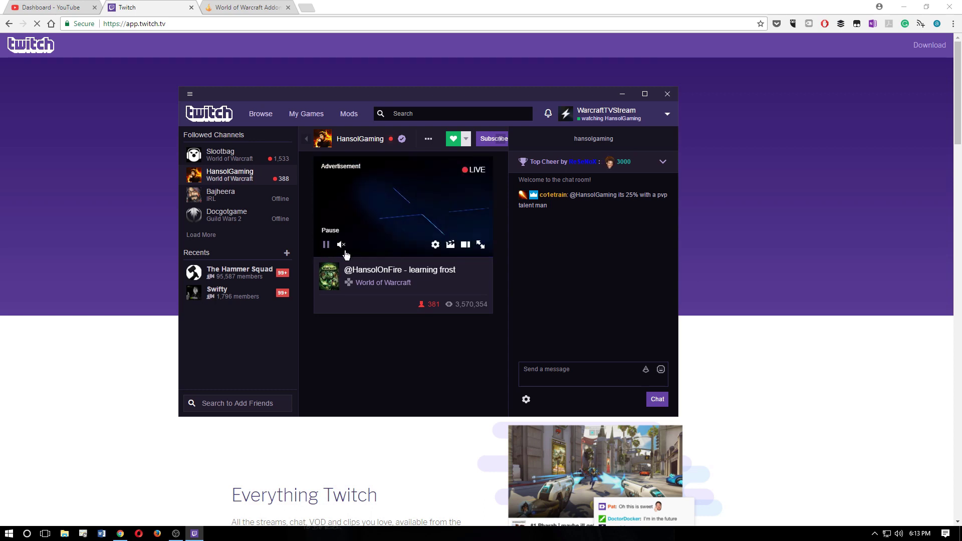
left_click(325, 245)
Show the moddable games list again and switch to the Twitch Desktop App download page in the Chrome browser
left_click(348, 115)
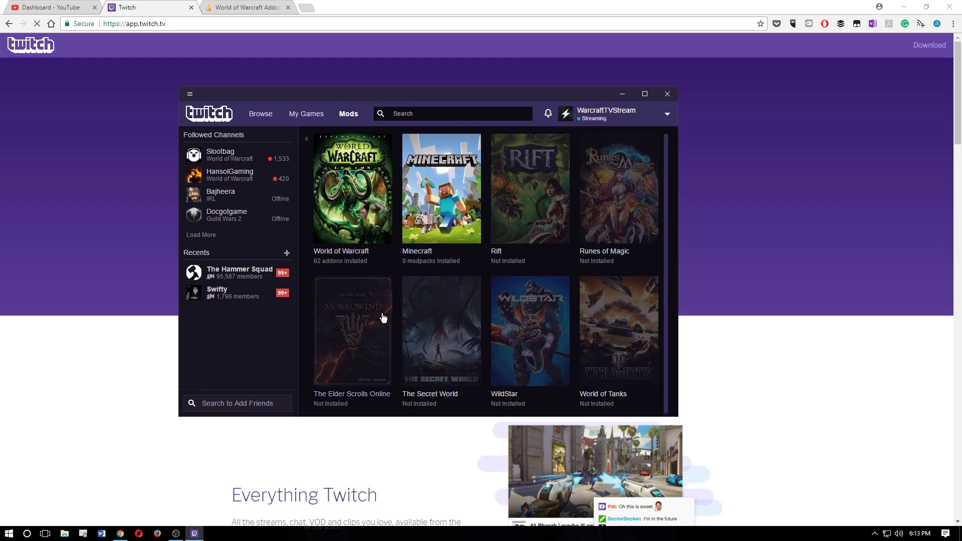
left_click(126, 163)
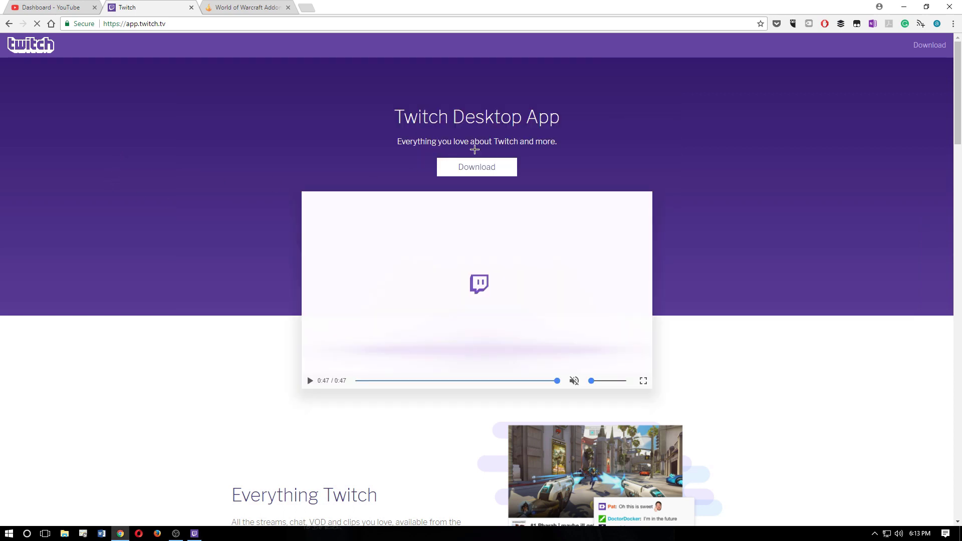